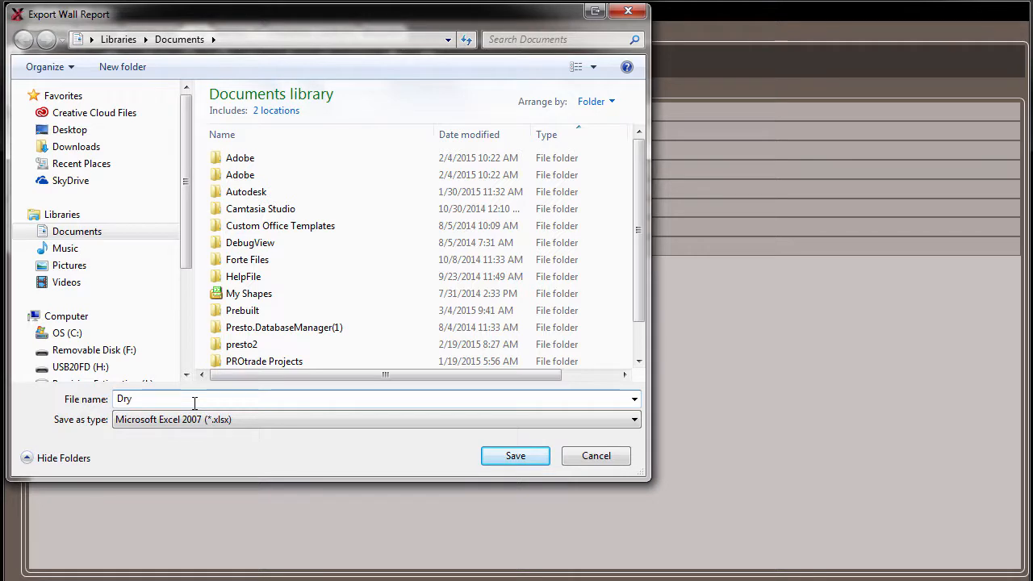
Step: Export the wall report to the Documents library as "Dry Wall Report" in Microsoft Excel 2007 (*.xlsx) format
type("Wall Report")
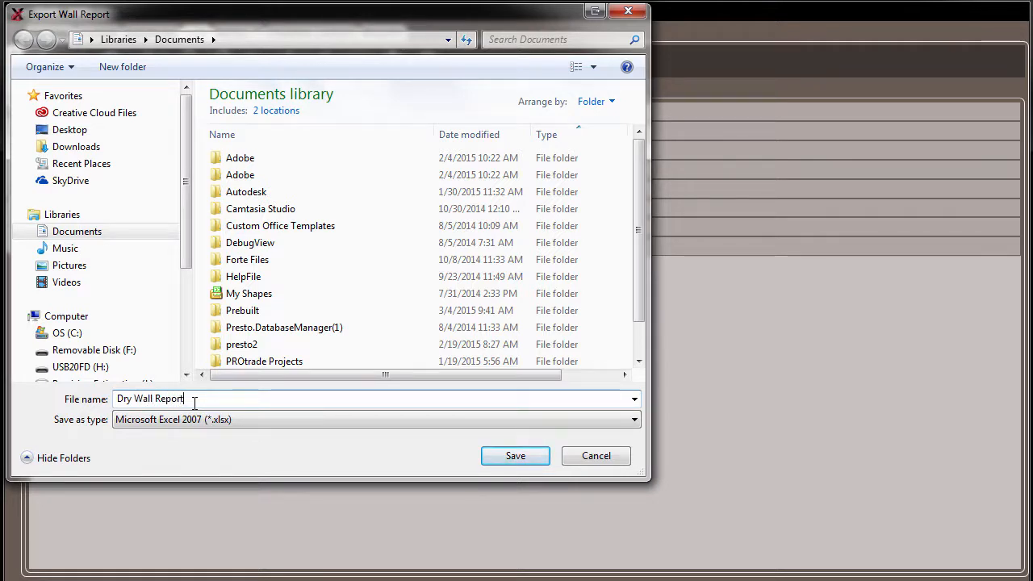
left_click(95, 231)
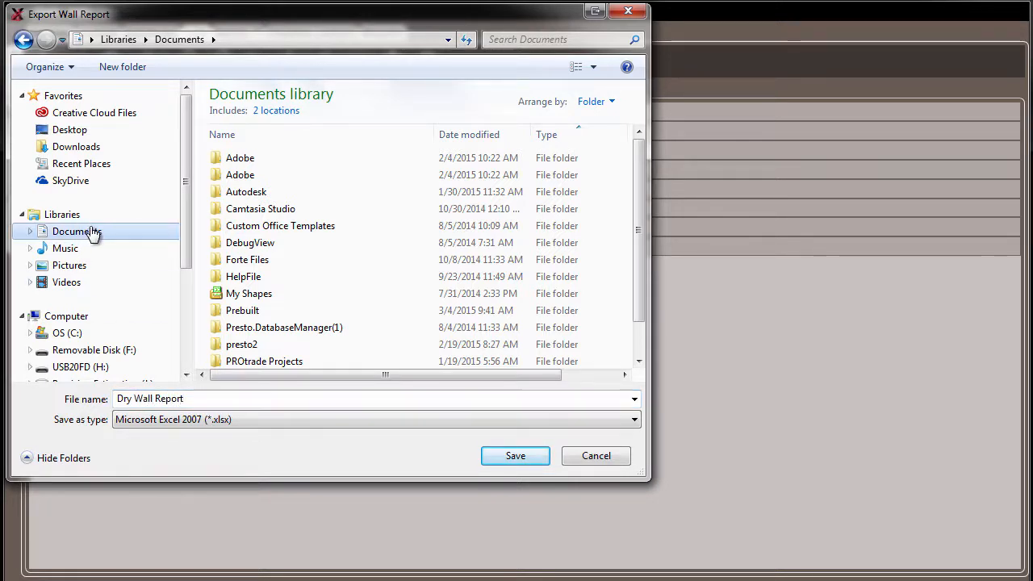
left_click(387, 419)
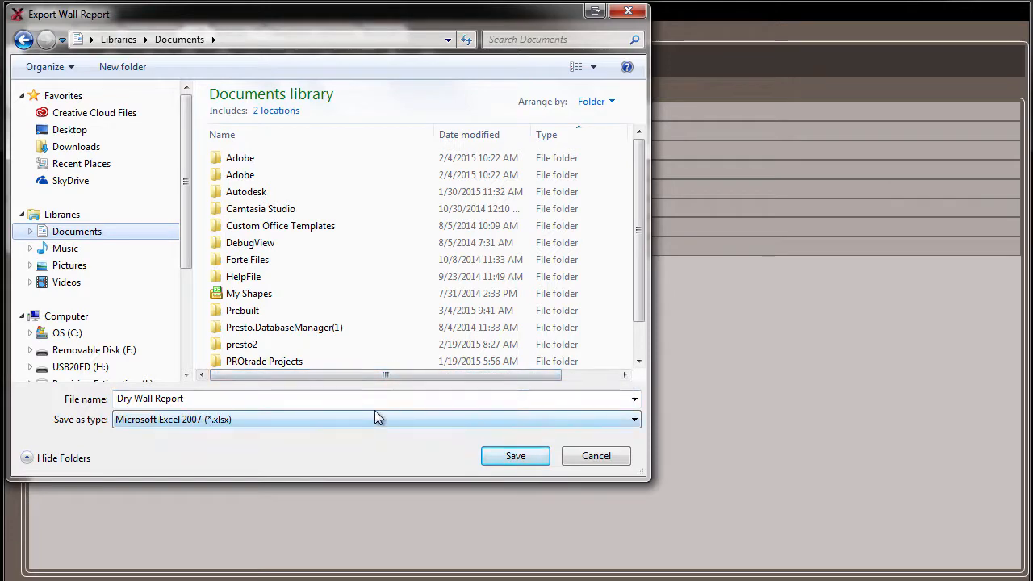
left_click(515, 457)
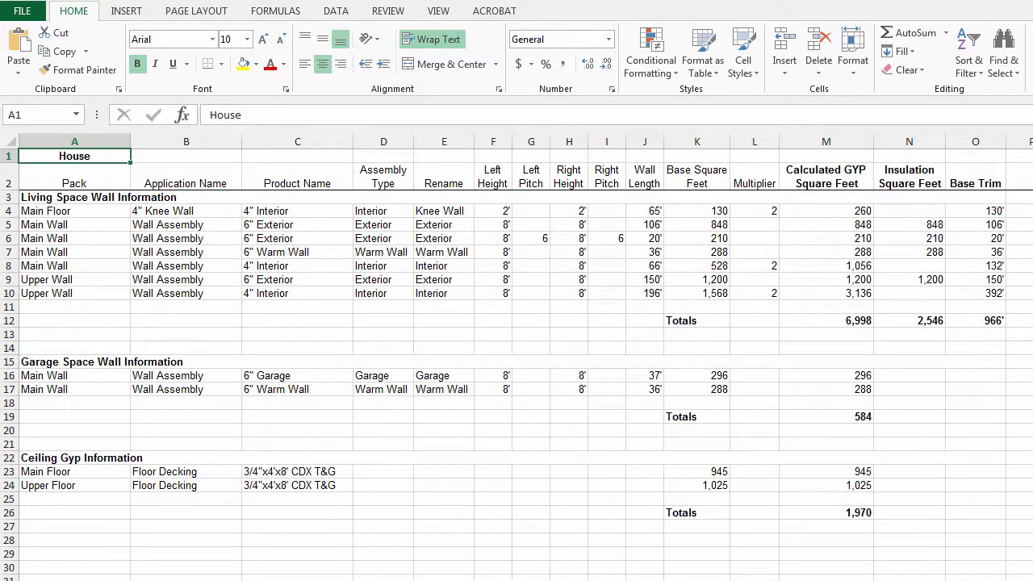
Step: Review the living space, garage and ceiling gyp section headings and the assembly types listed for the living space walls
left_click(64, 197)
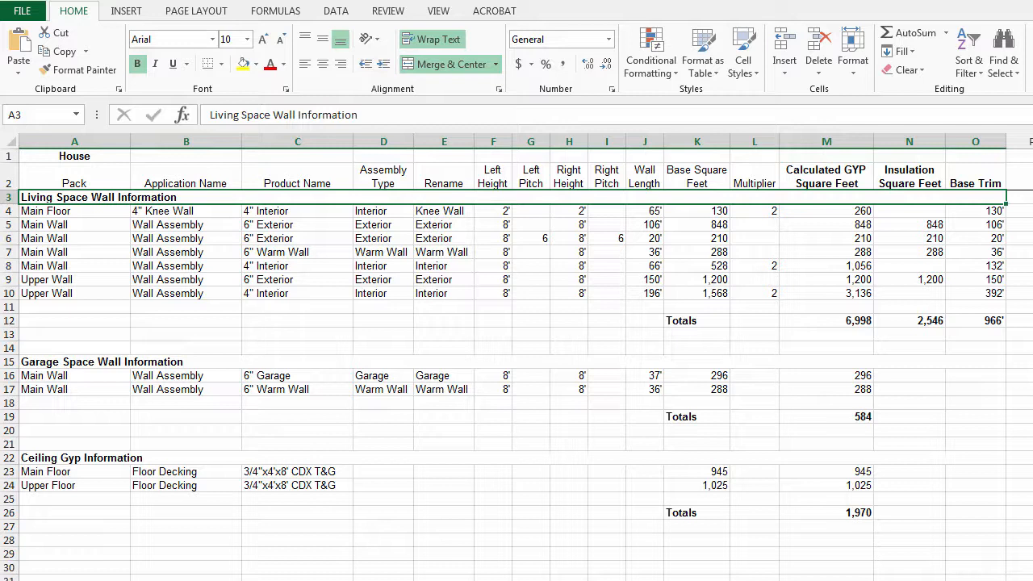
left_click(107, 361)
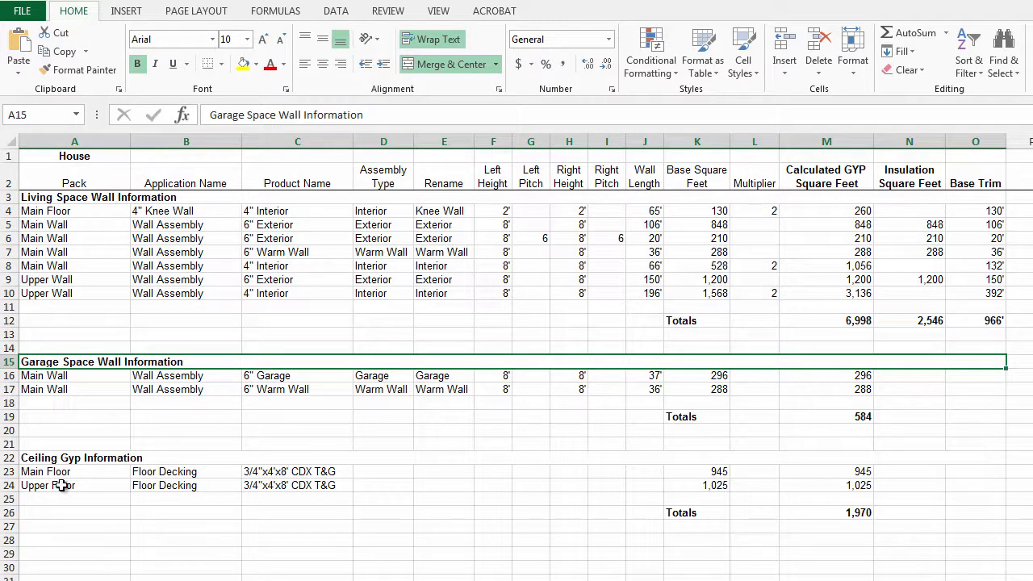
left_click(77, 460)
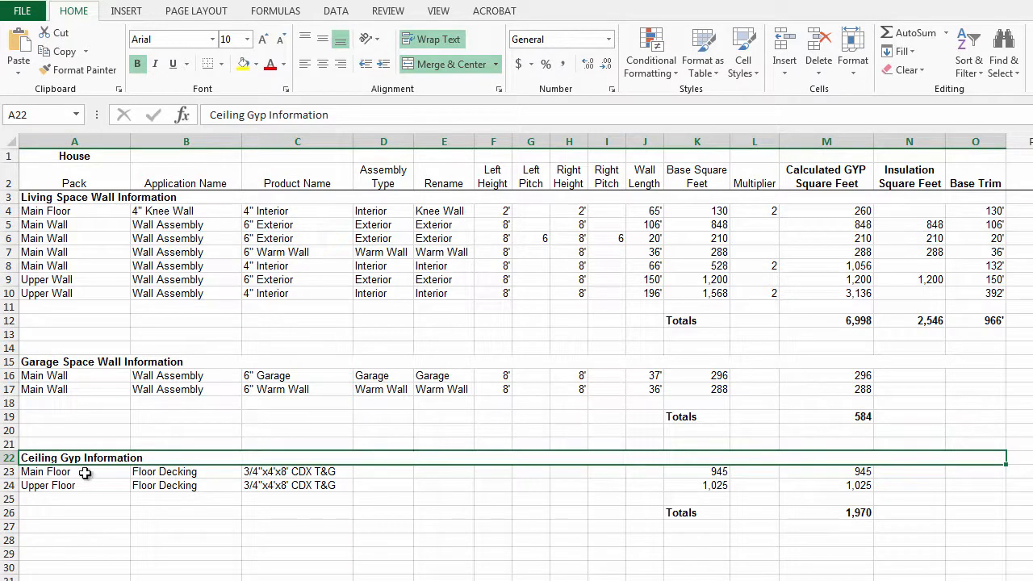
left_click(102, 198)
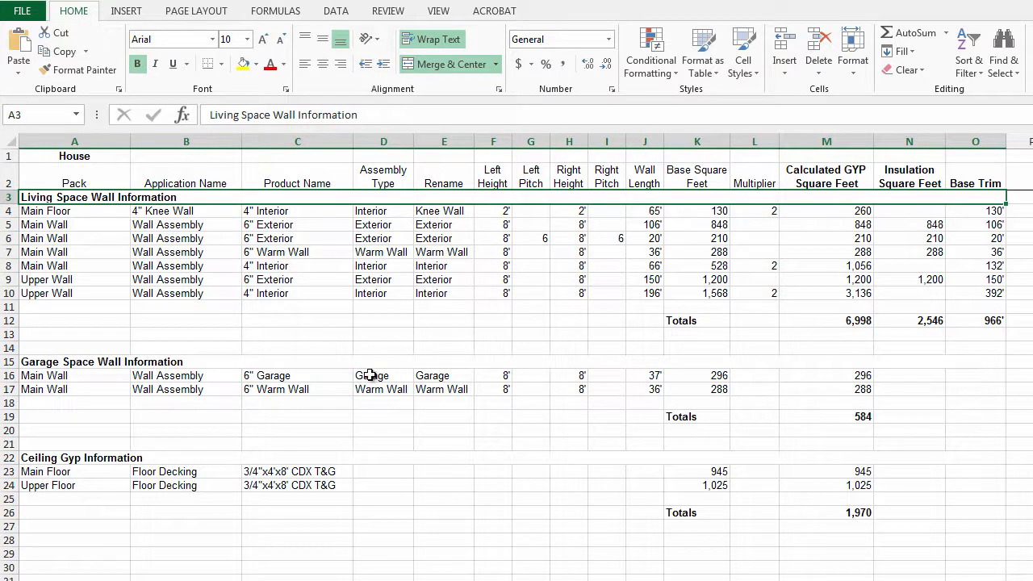
left_click(397, 213)
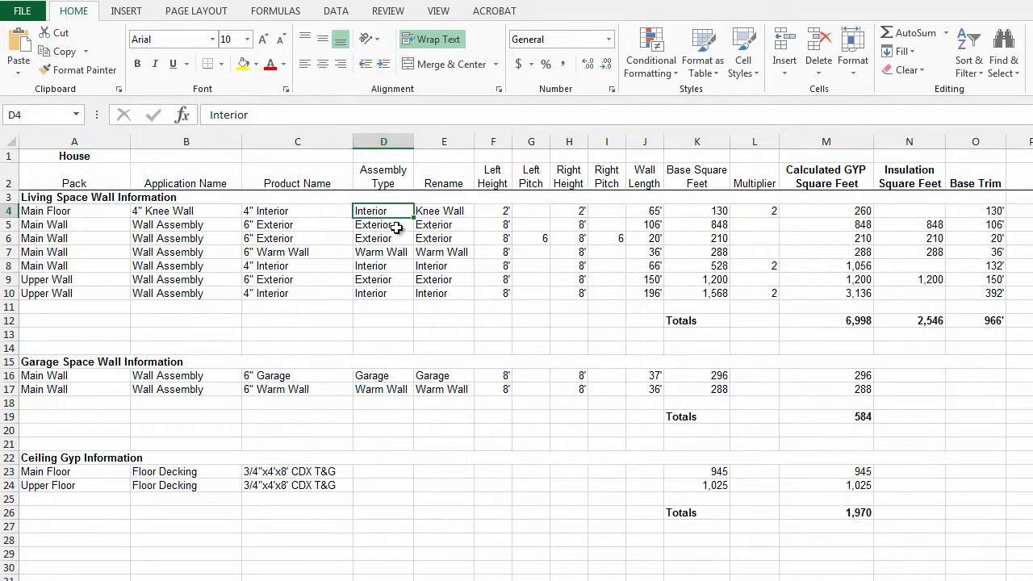
left_click(399, 225)
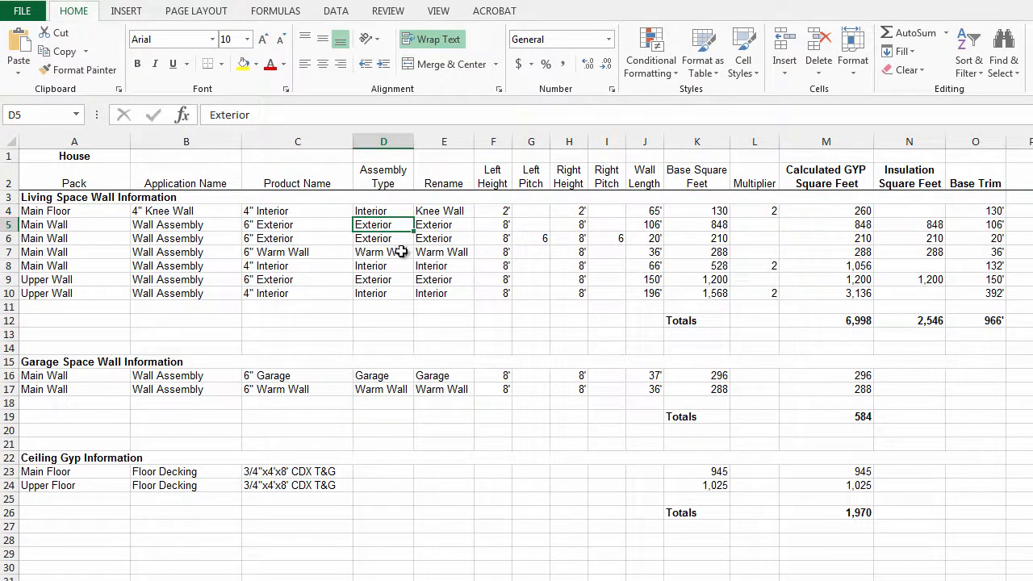
left_click(401, 254)
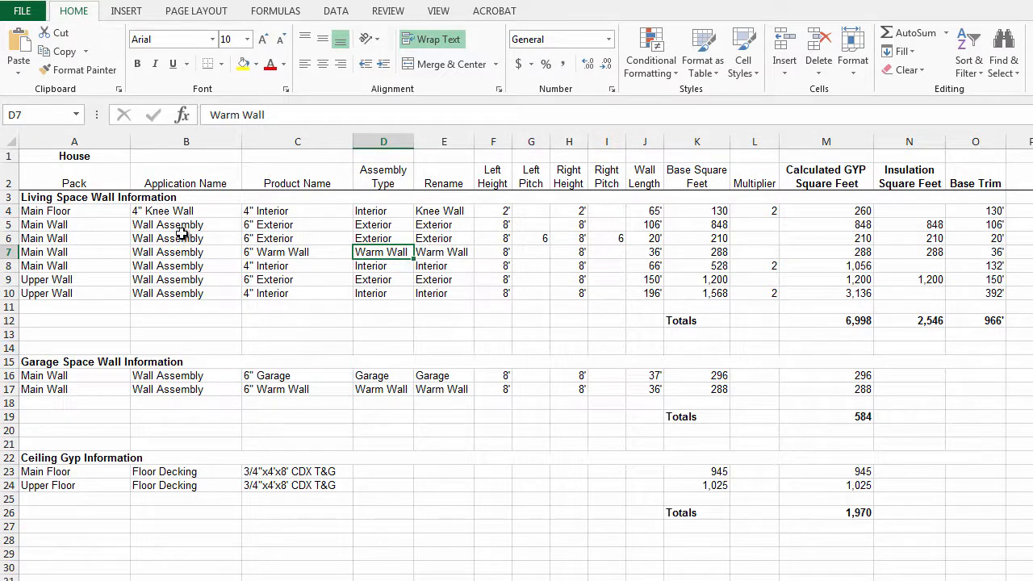
Step: Examine the first 6" Exterior main wall row: height, wall length, base square feet and calculated GYP square feet
left_click(6, 225)
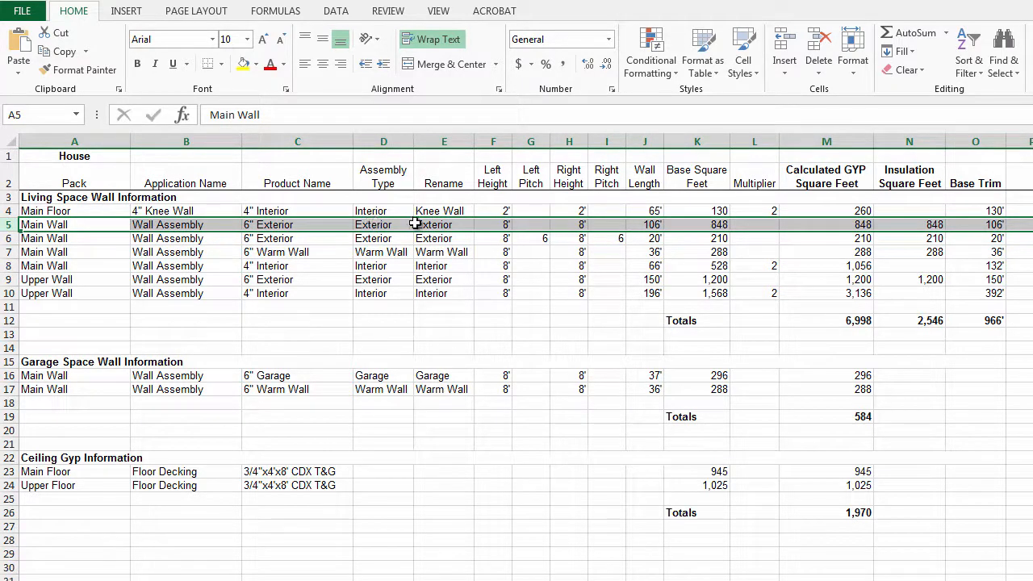
left_click(503, 224)
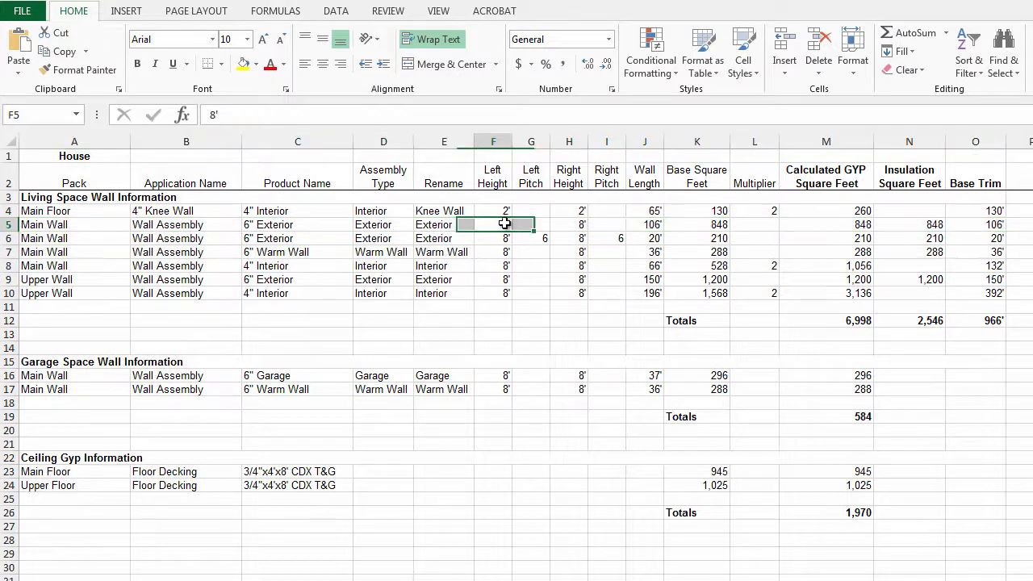
left_click(649, 226)
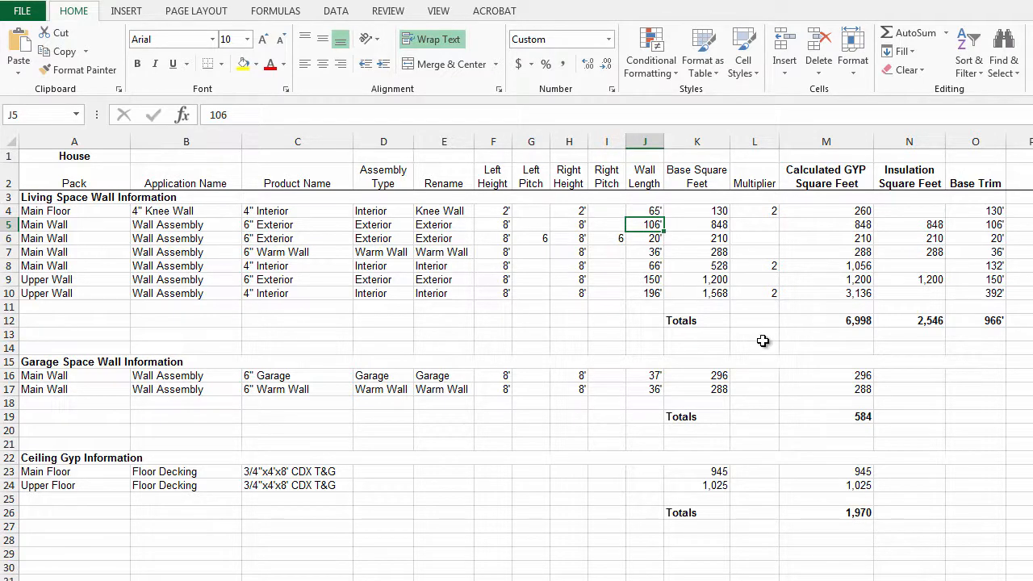
left_click(709, 224)
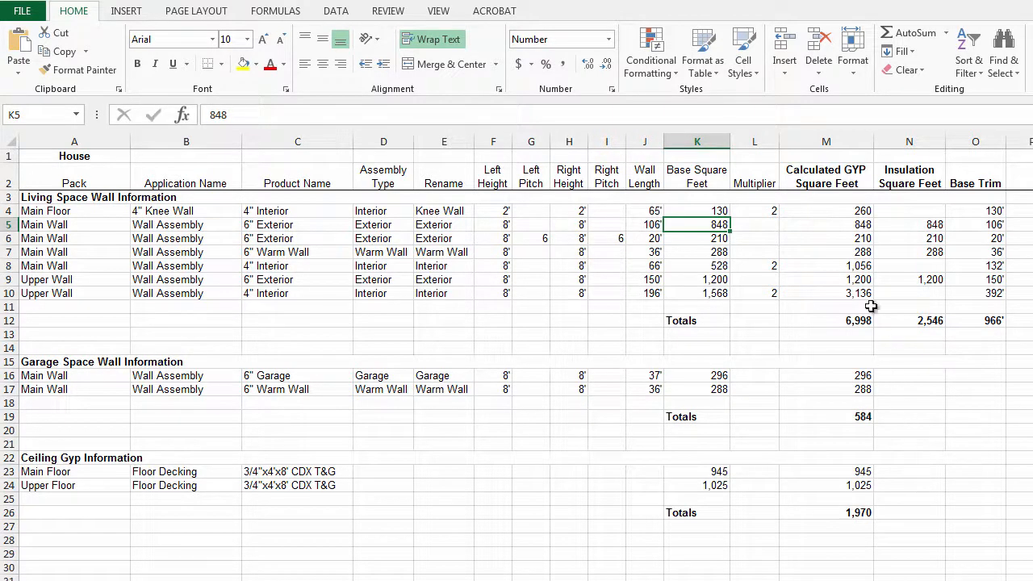
left_click(859, 227)
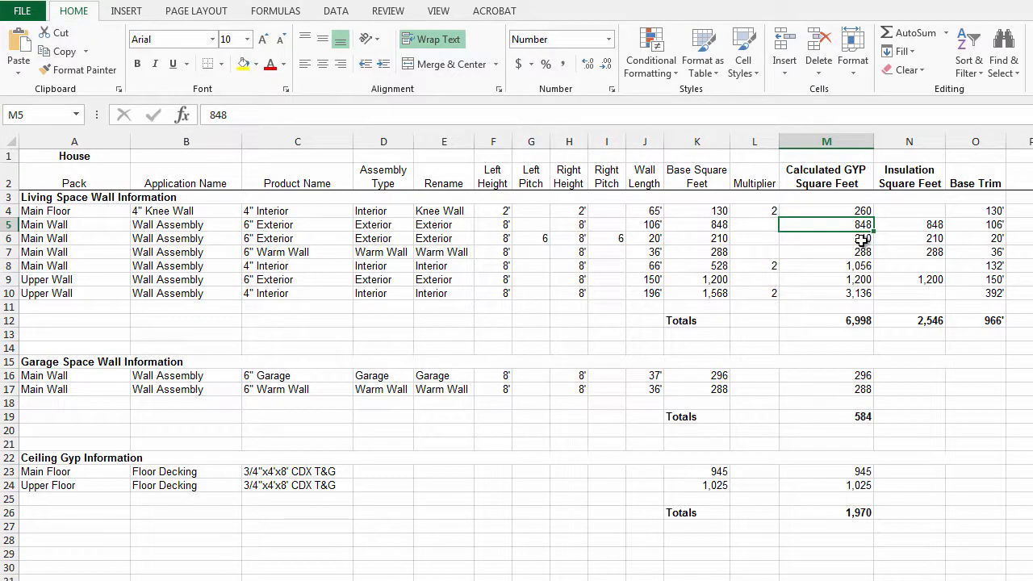
Step: Examine the 4" Interior main wall row: height, wall length, base square feet, multiplier and calculated GYP square feet
left_click(11, 266)
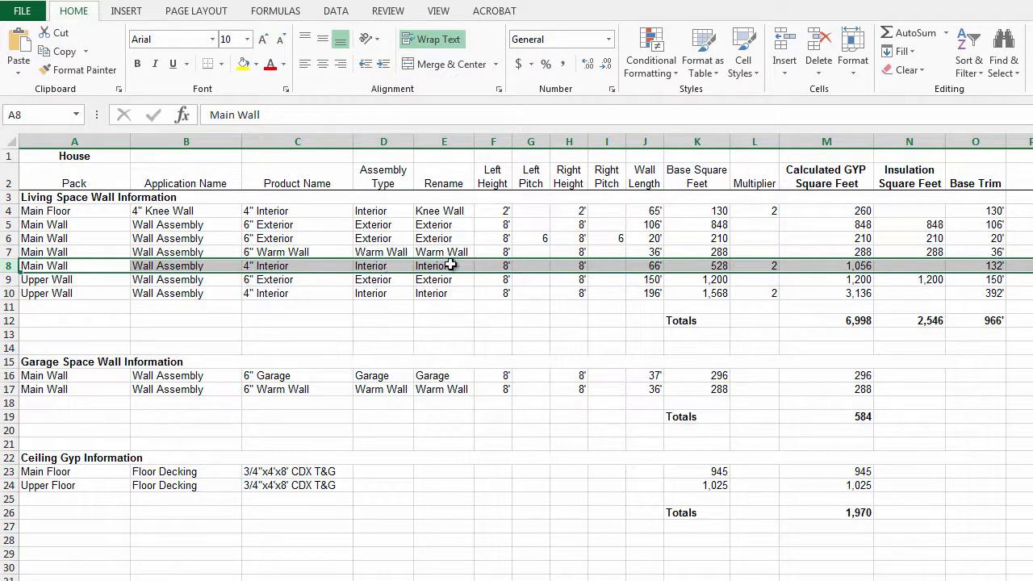
left_click(500, 269)
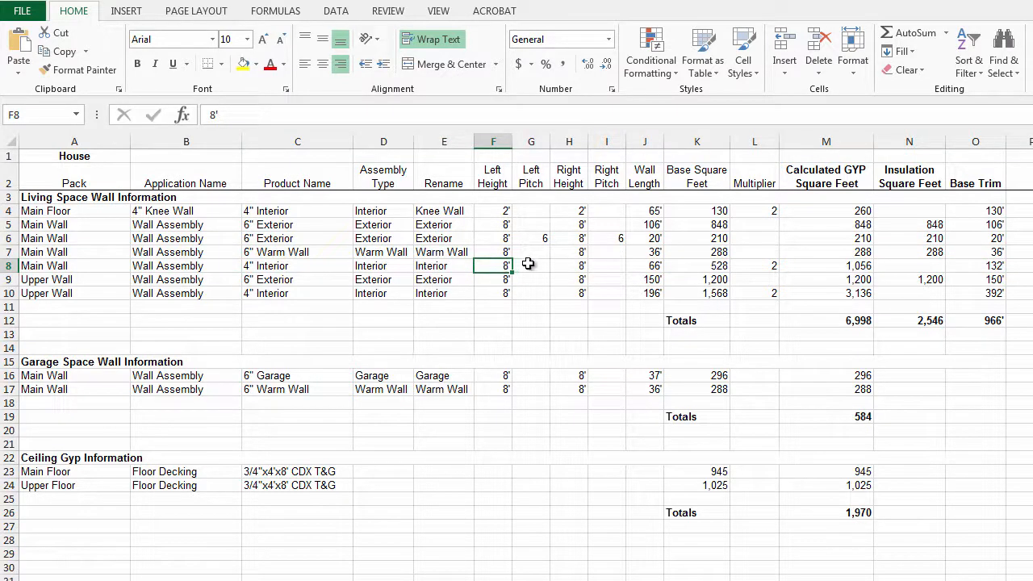
left_click(658, 266)
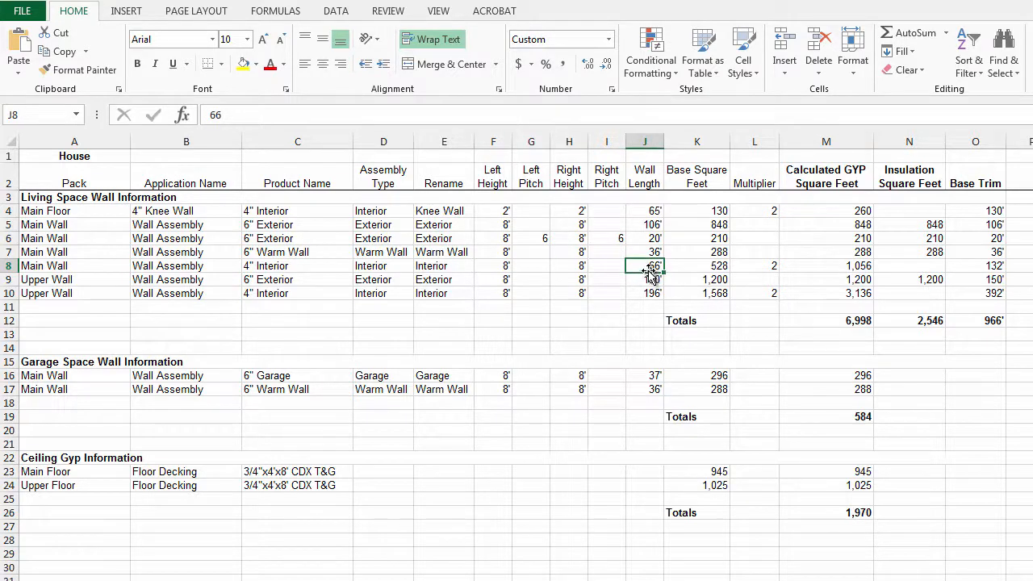
left_click(719, 265)
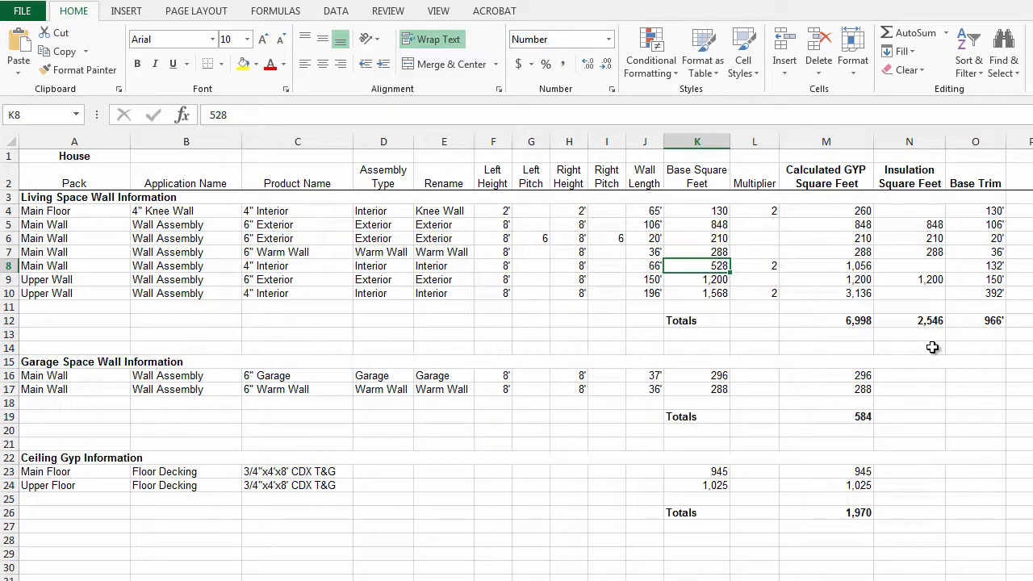
left_click(768, 267)
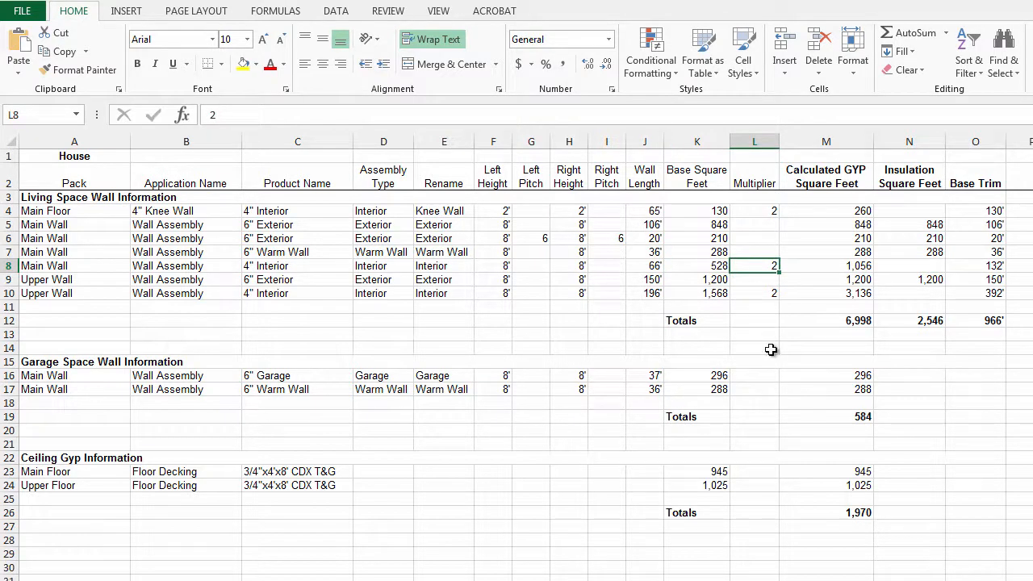
left_click(871, 267)
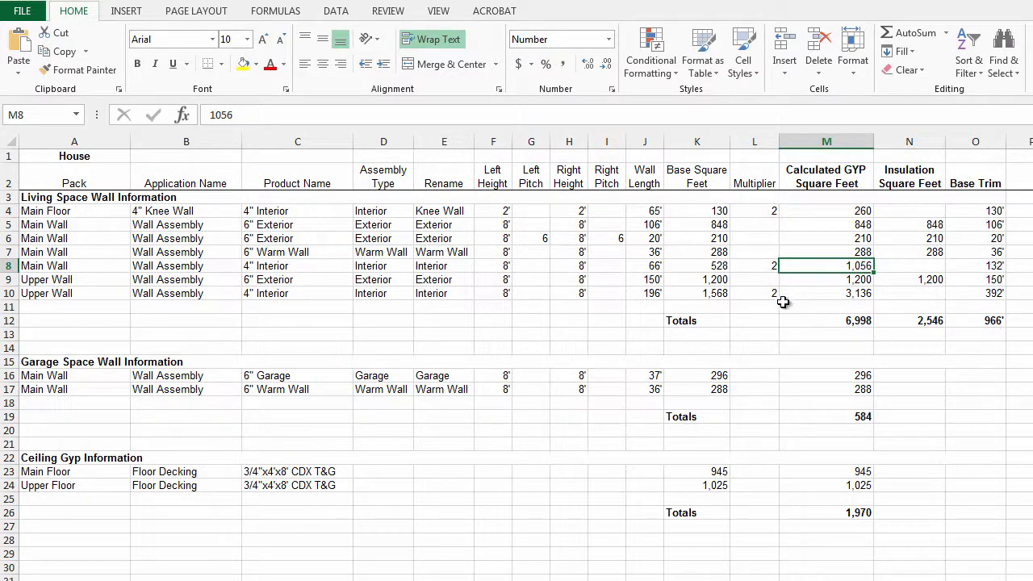
Step: Compare the multipliers of the interior wall rows and check the living space totals for GYP, insulation and base trim
left_click(751, 212)
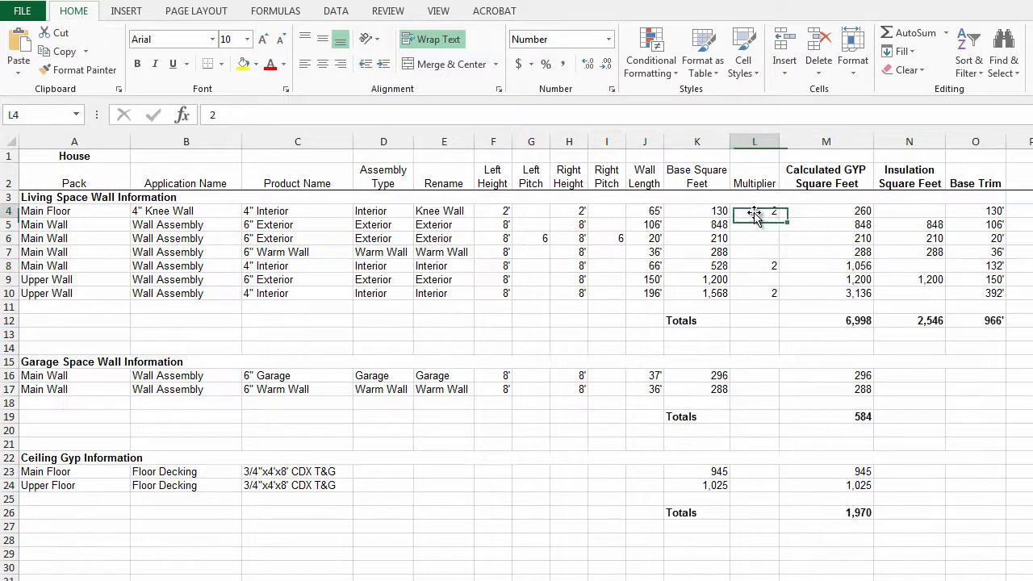
left_click(402, 211)
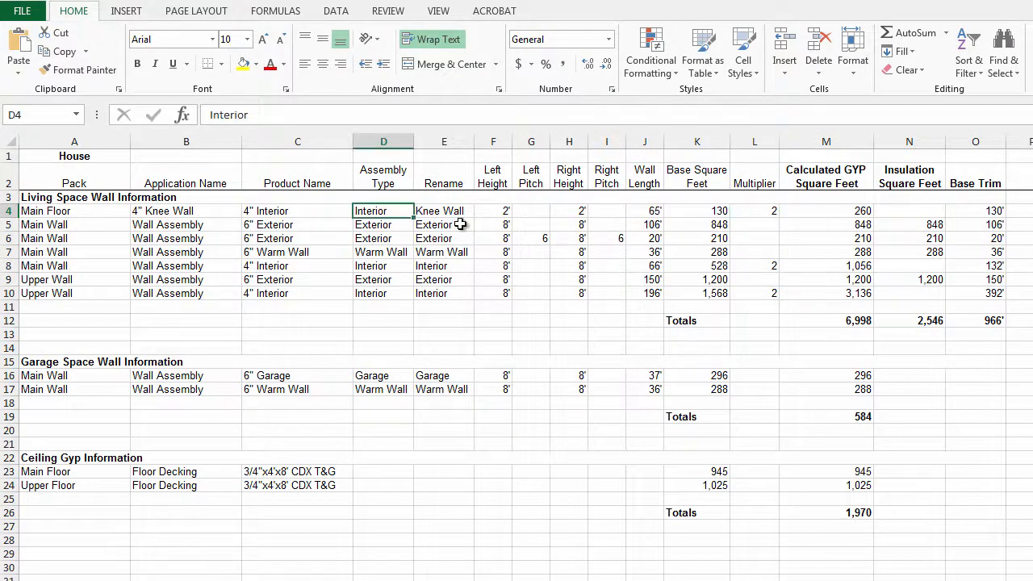
left_click(401, 271)
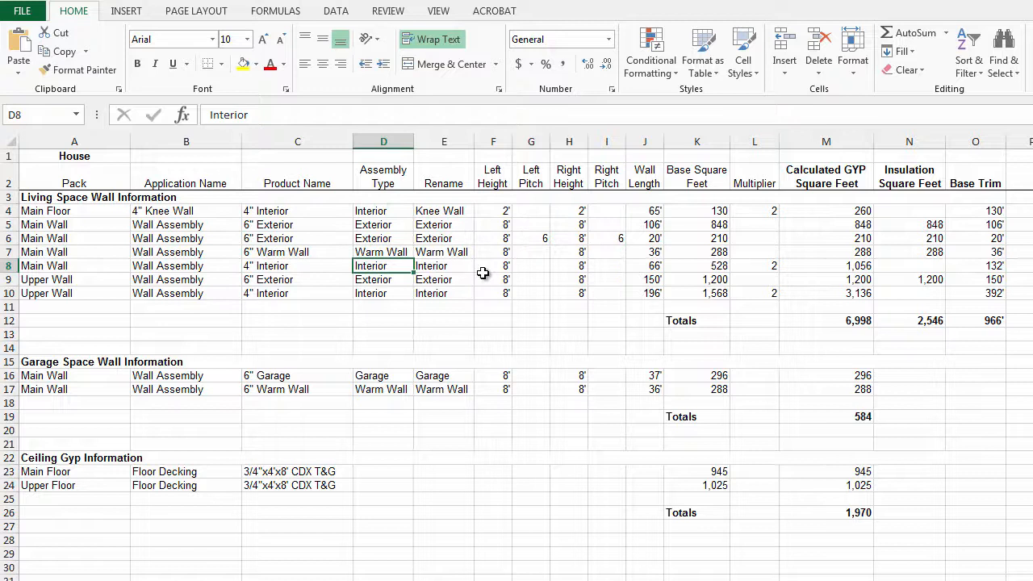
left_click(767, 265)
left_click(392, 294)
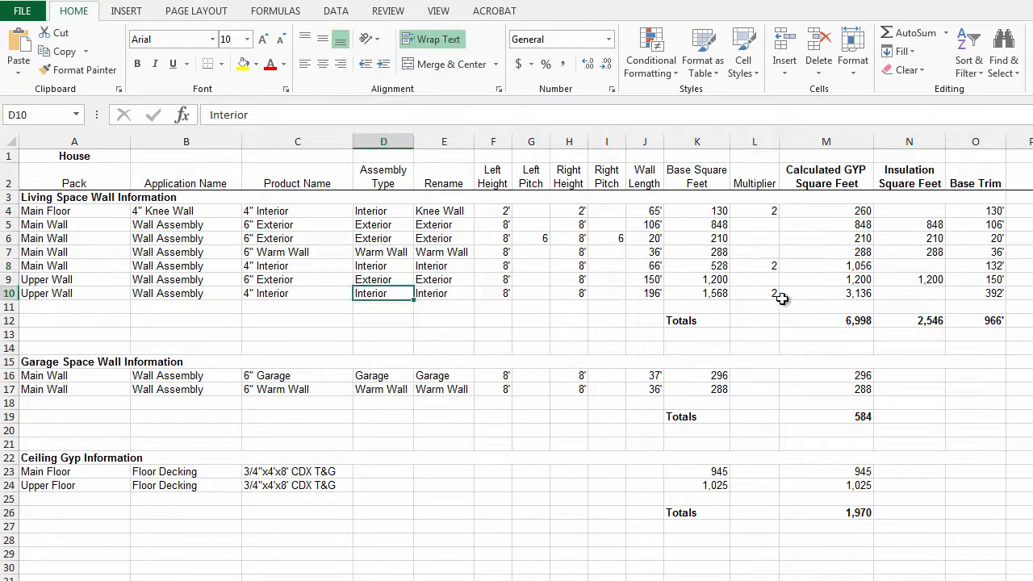
left_click(765, 294)
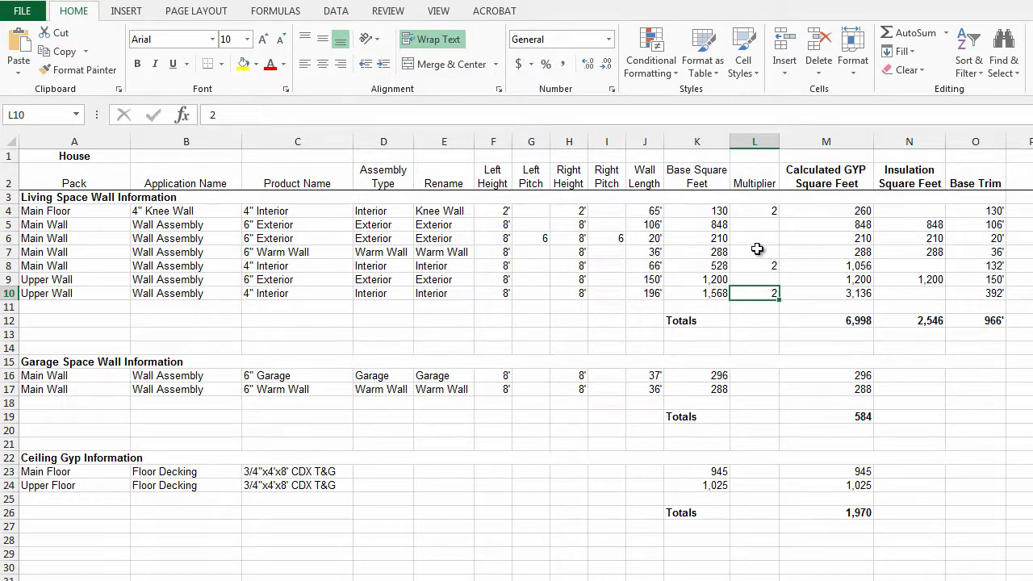
left_click(847, 324)
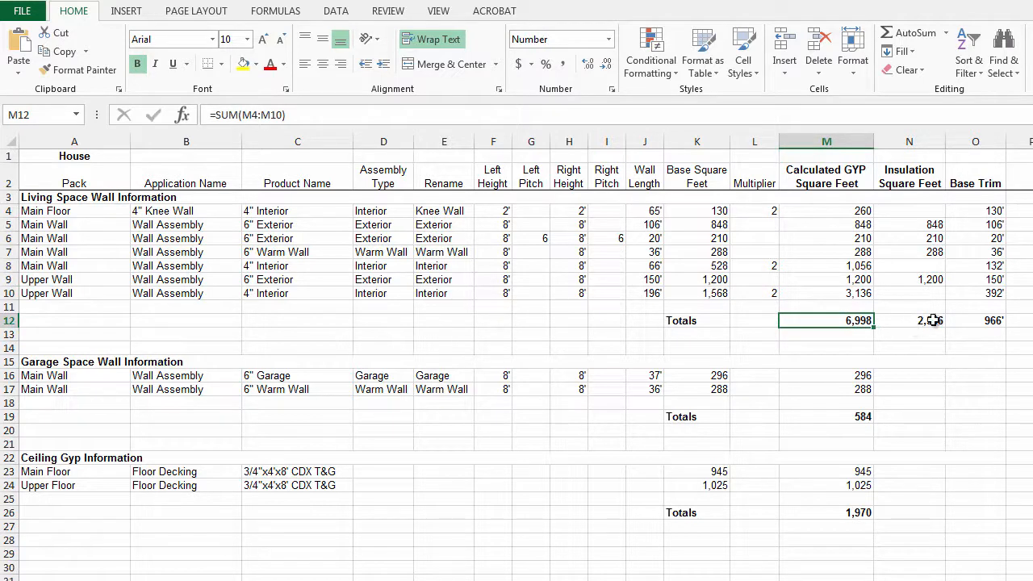
left_click(933, 321)
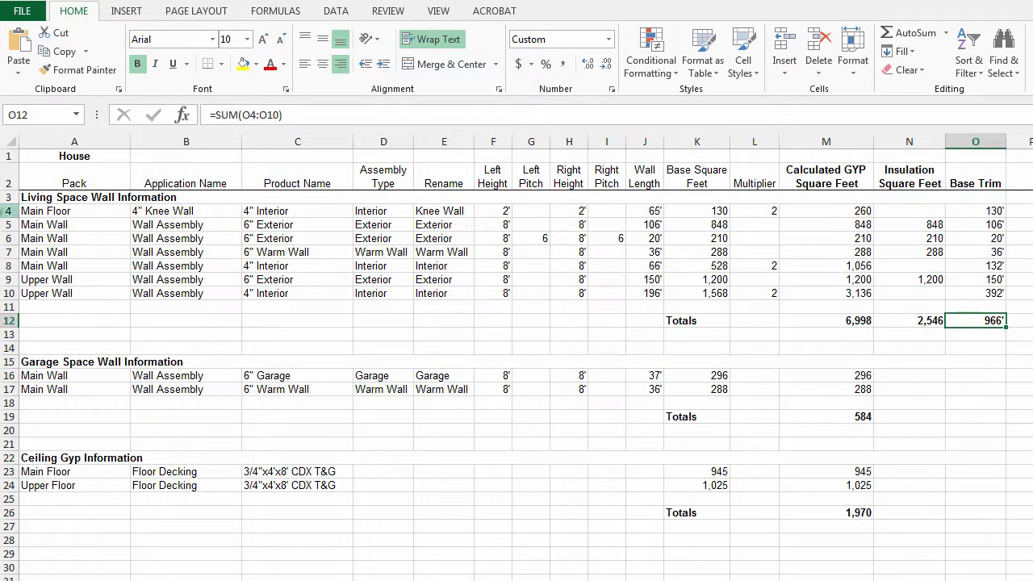
Step: Delete the 4" Knee Wall row from the living space section and check the section's calculated GYP total
left_click(6, 210)
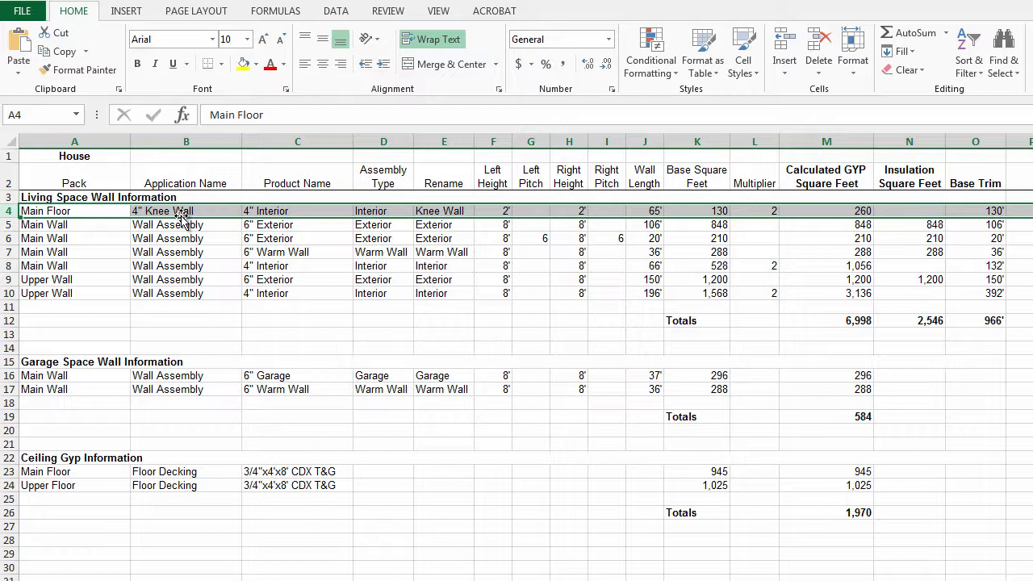
right_click(12, 210)
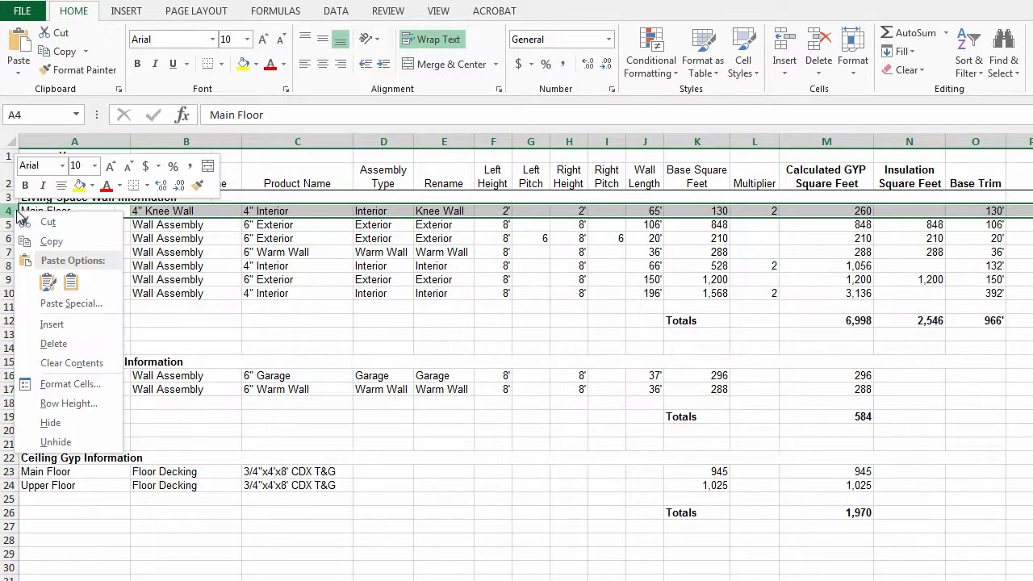
left_click(81, 342)
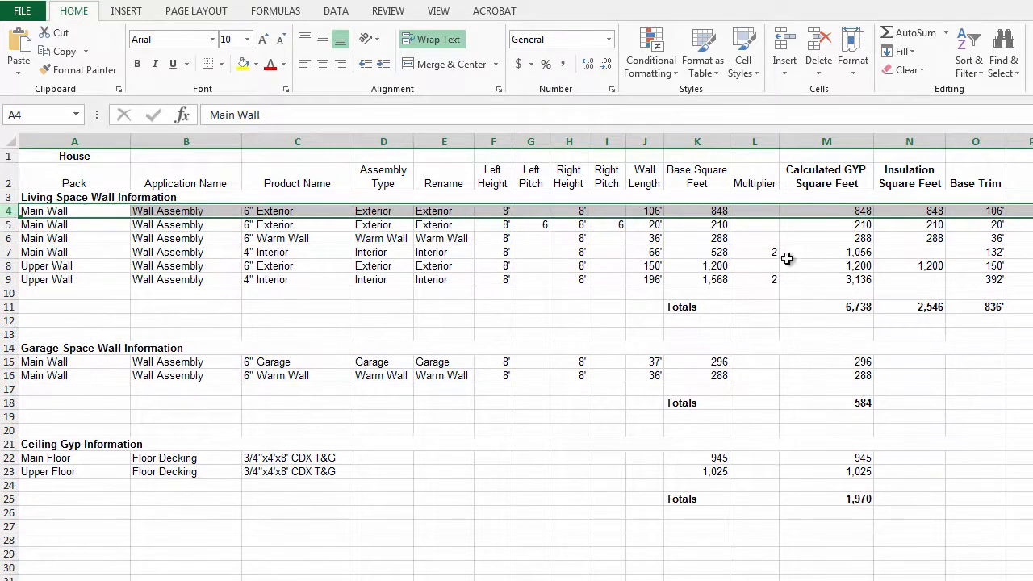
left_click(864, 308)
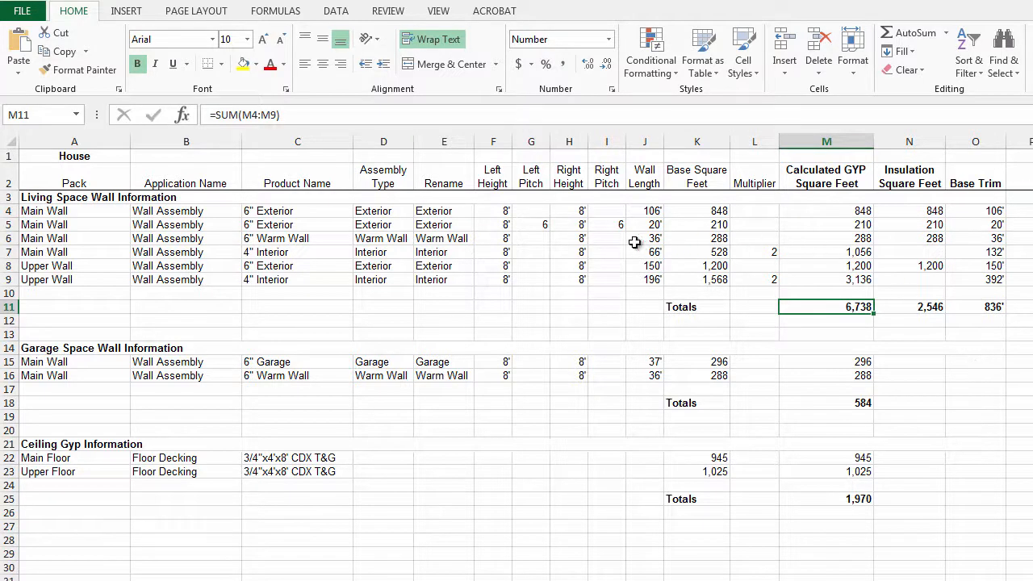
Step: Set the calculated GYP square feet of the pitched 6" Exterior main wall row to 190 and check the living space GYP total
left_click(332, 227)
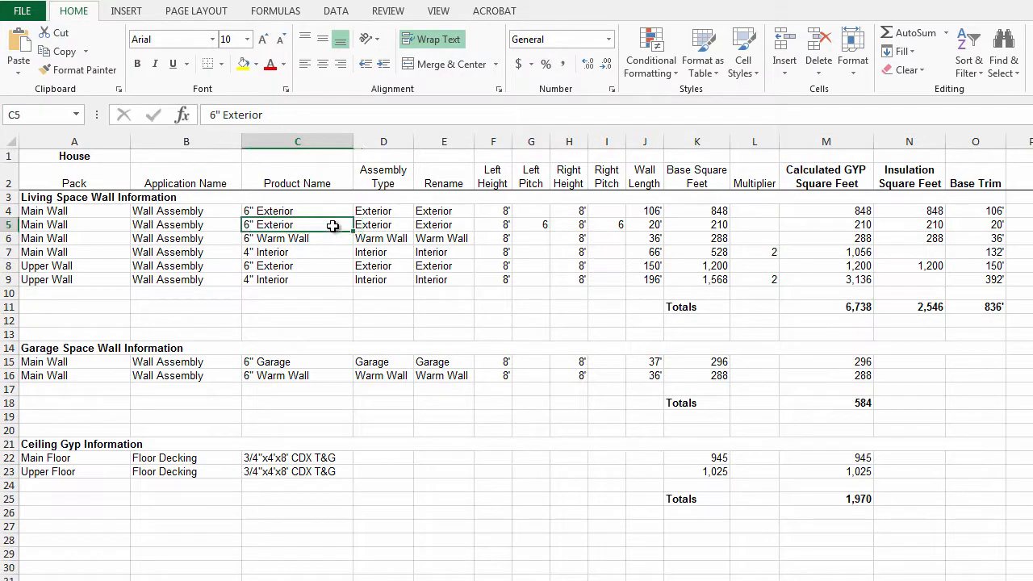
left_click(536, 226)
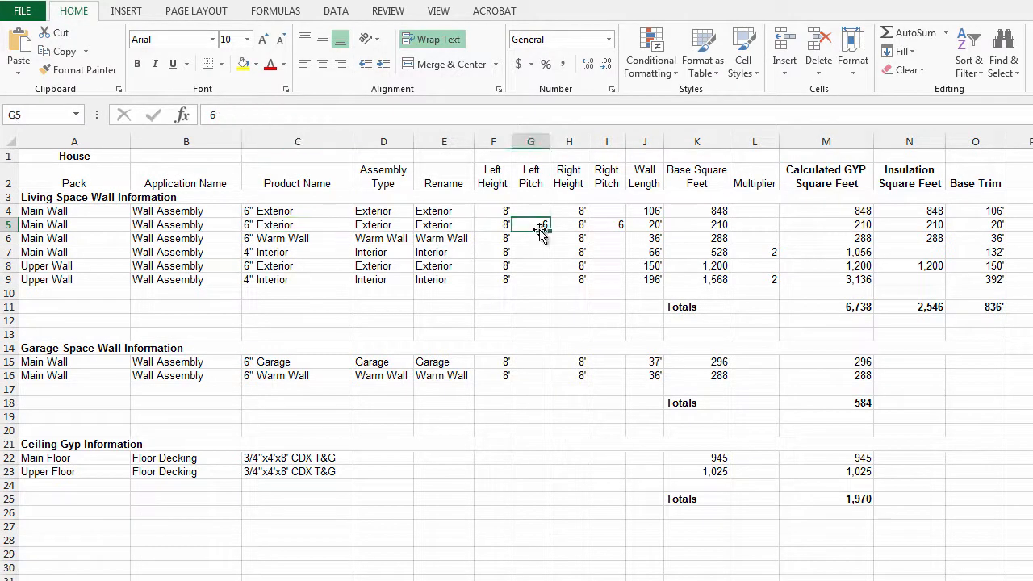
left_click(612, 225)
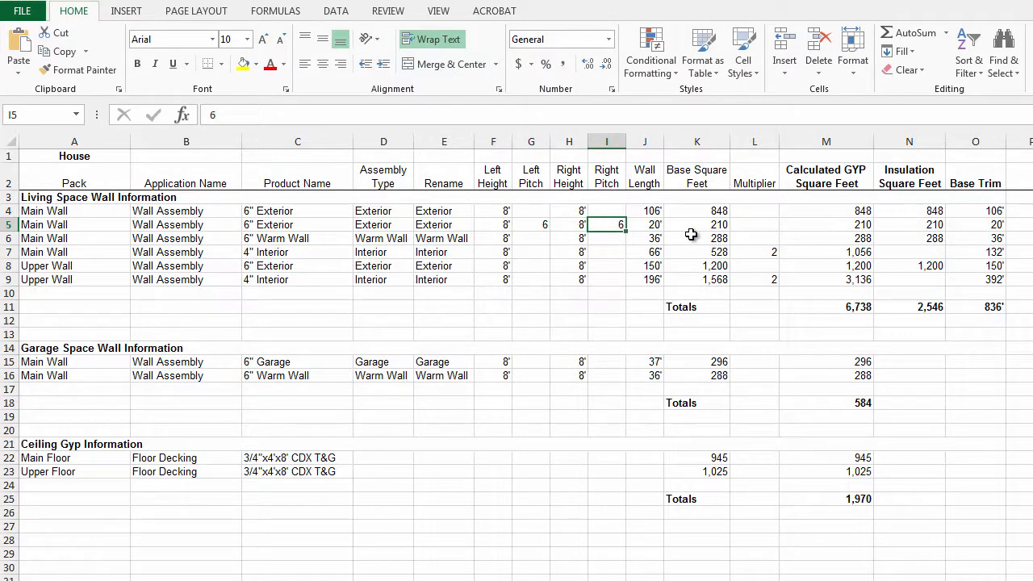
left_click(845, 227)
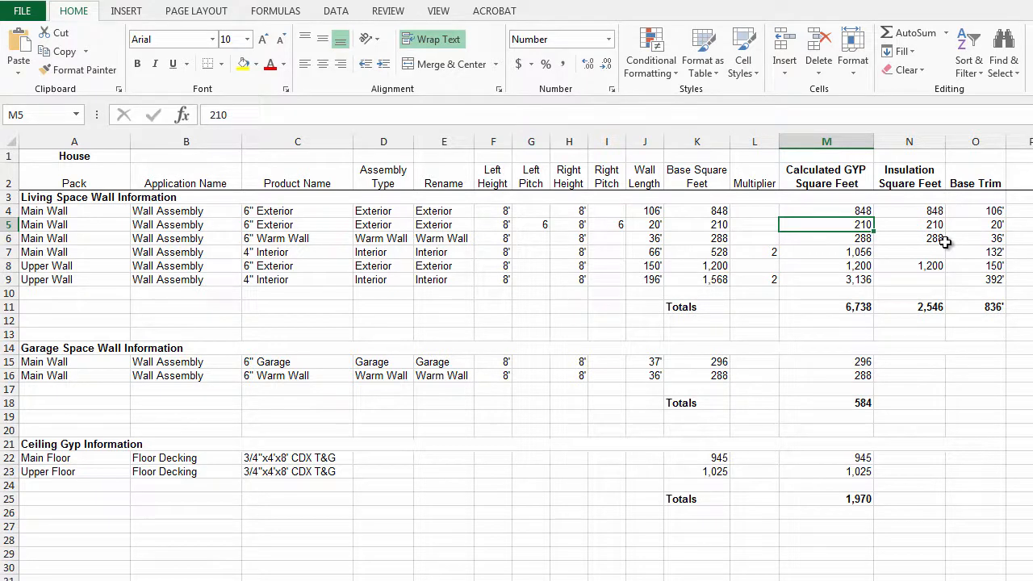
type("190")
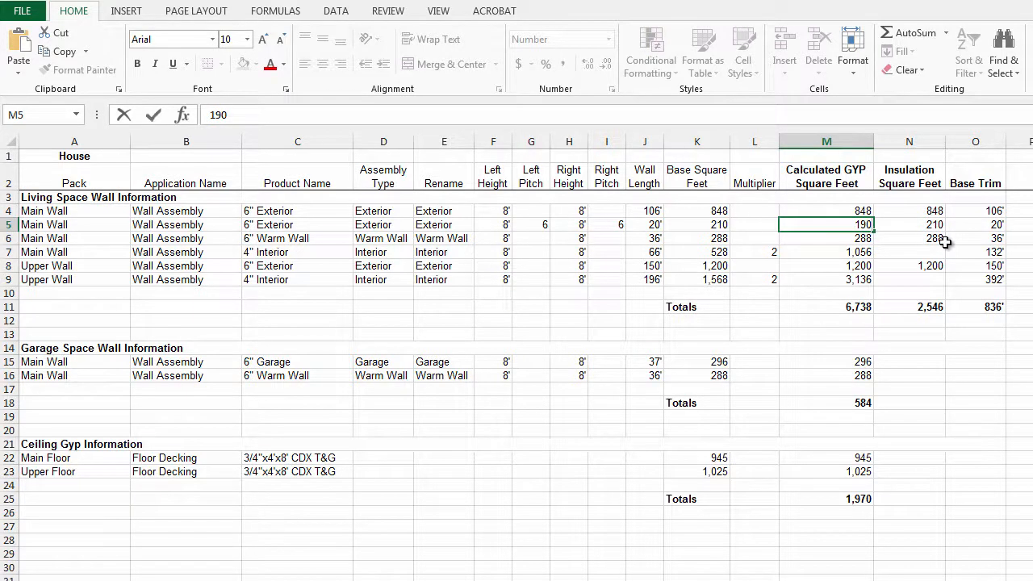
key("Tab")
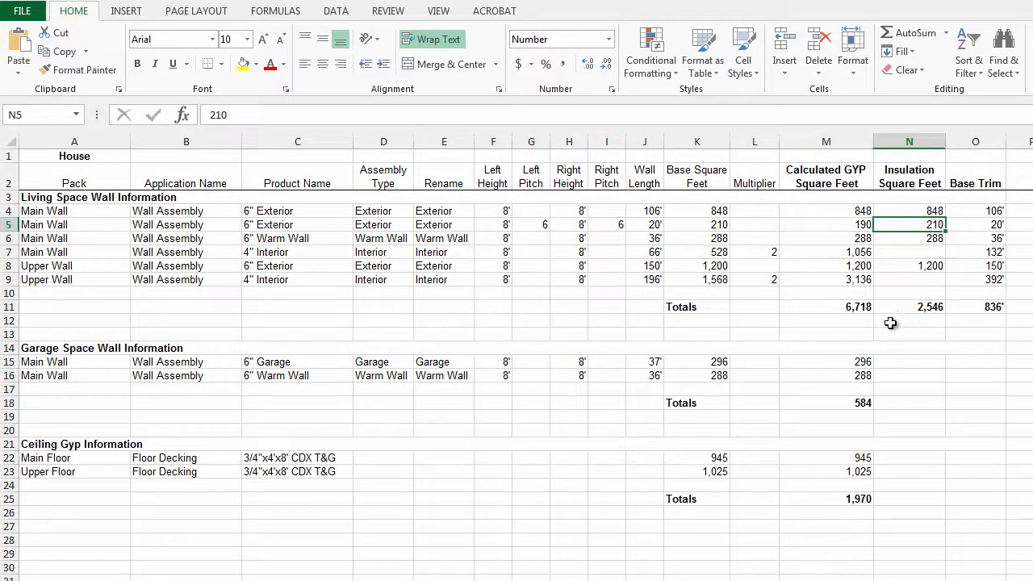
left_click(866, 312)
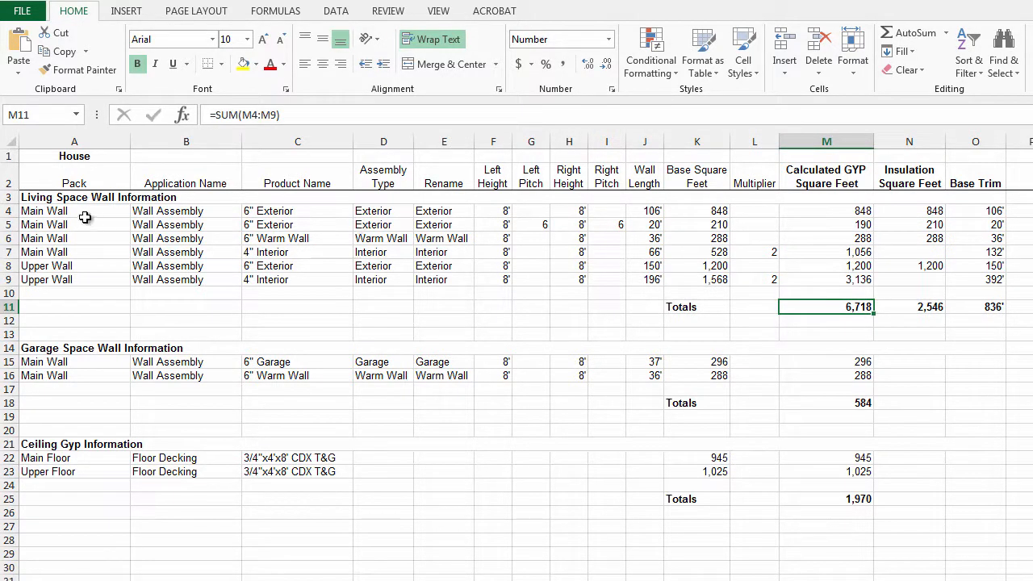
Step: Compare wall length, base square feet and calculated GYP of the two 6" Exterior main wall rows and recheck the living space GYP total
left_click(11, 210)
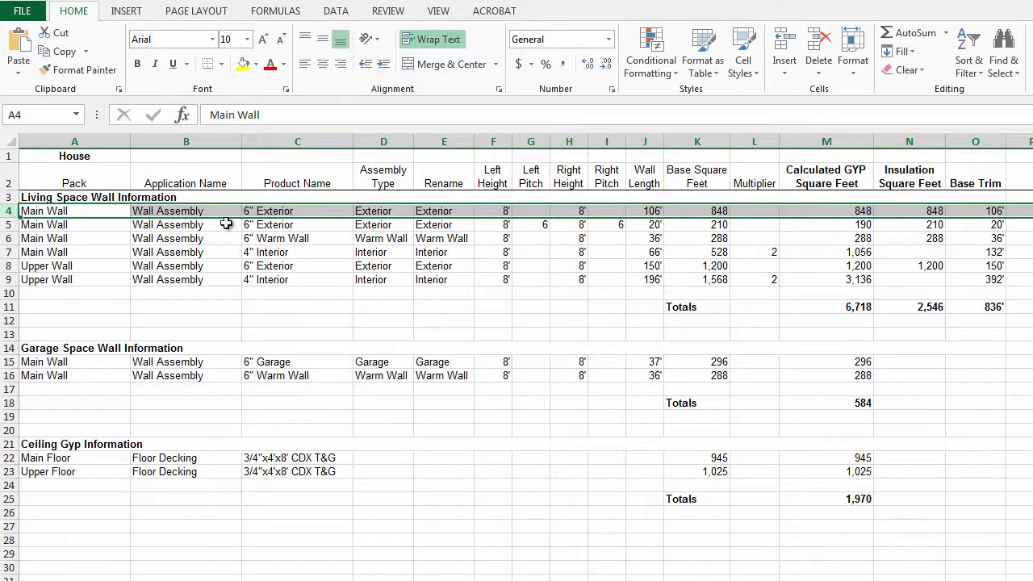
left_click(700, 210)
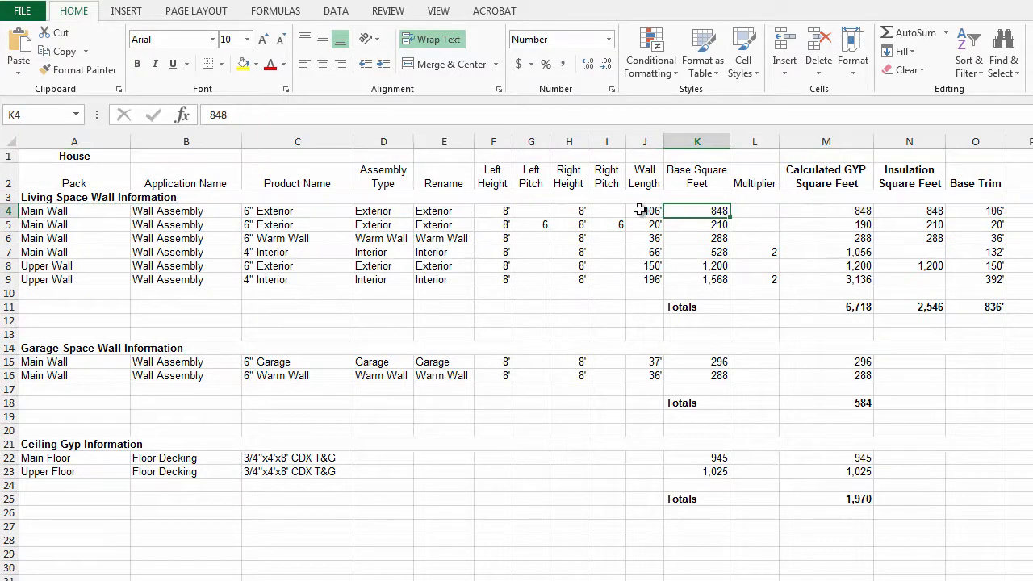
left_click(639, 222)
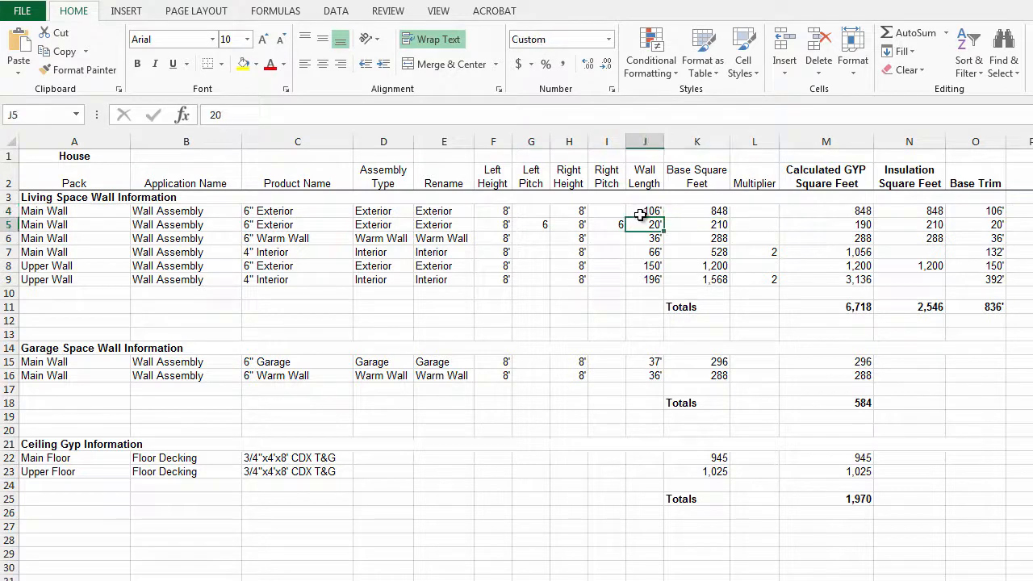
left_click(863, 210)
left_click(861, 225)
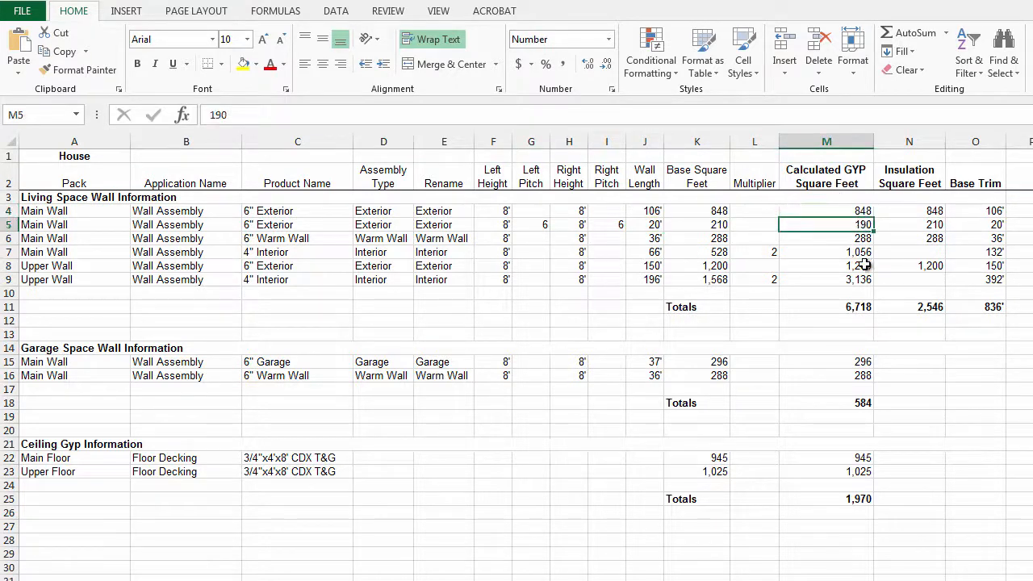
left_click(864, 308)
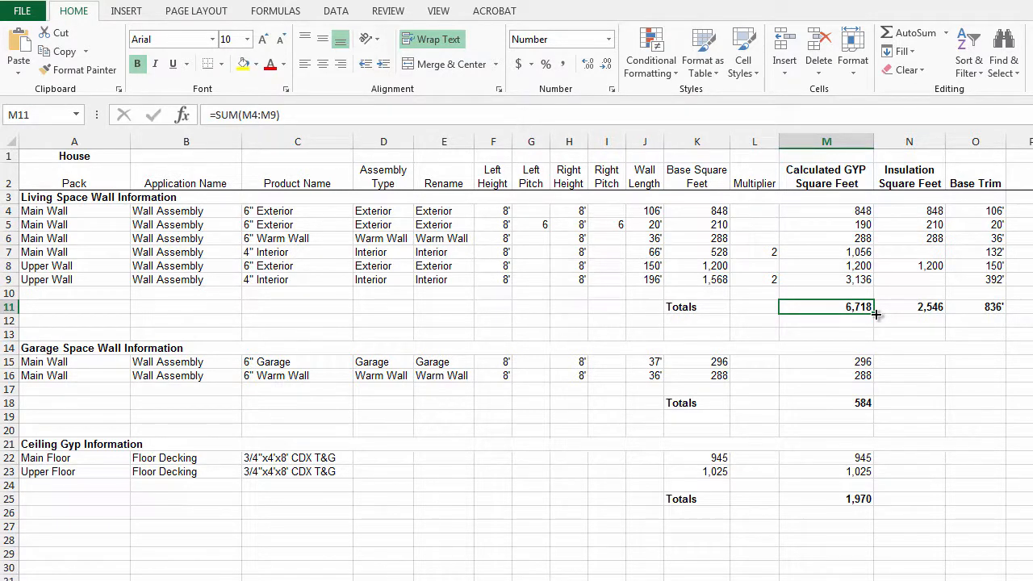
Step: Examine the 6" Garage row in the garage space section: left height, wall length and base square feet
left_click(80, 349)
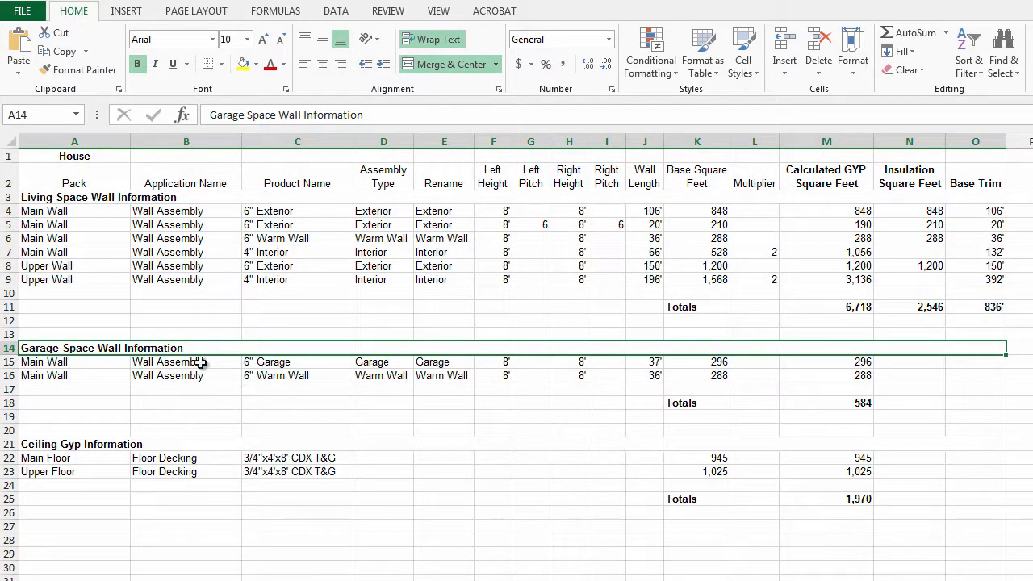
left_click(492, 363)
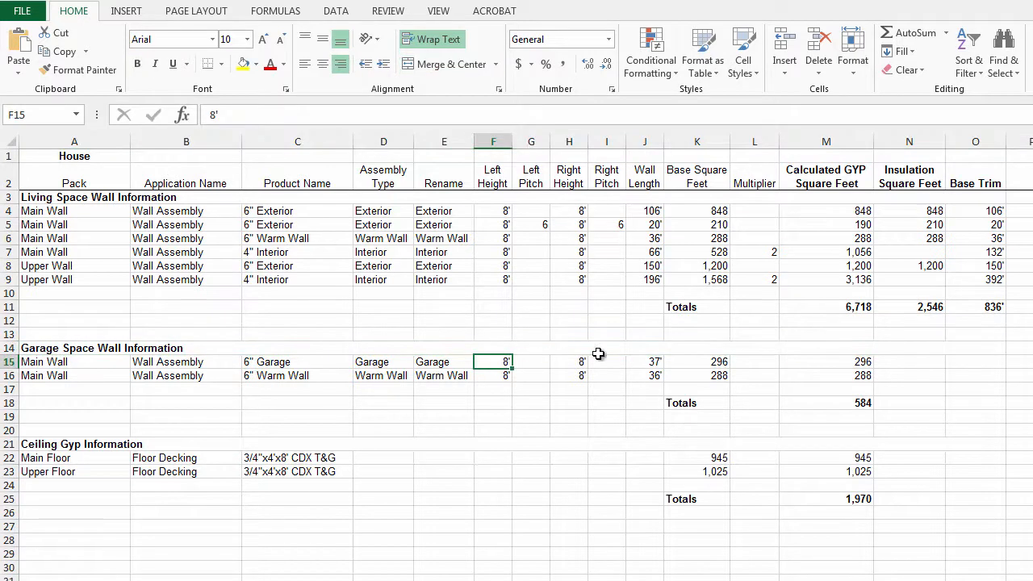
left_click(648, 362)
left_click(720, 363)
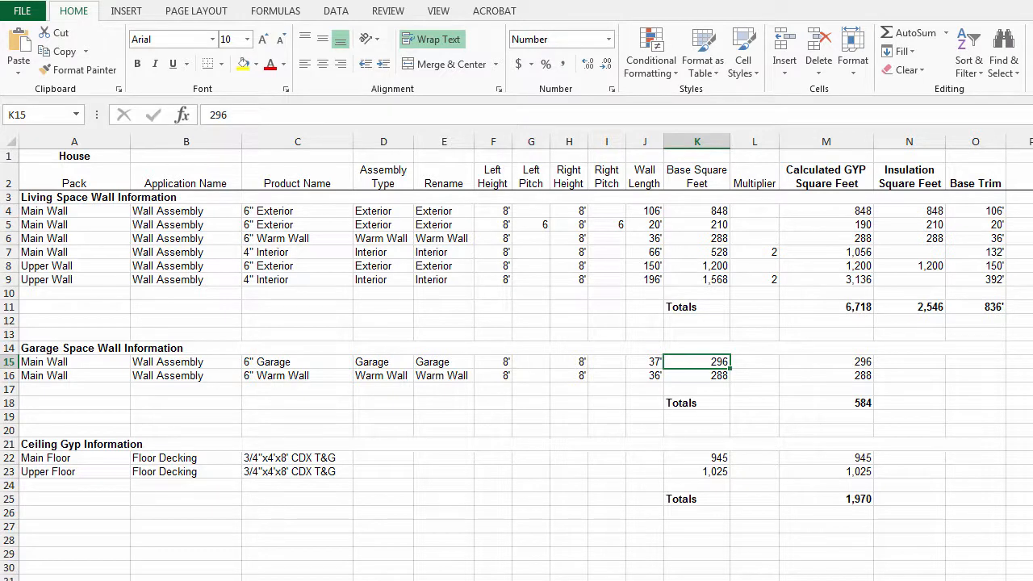
Step: Examine the Main Floor and Upper Floor decking rows in the ceiling GYP section and compare their base square feet
left_click(65, 463)
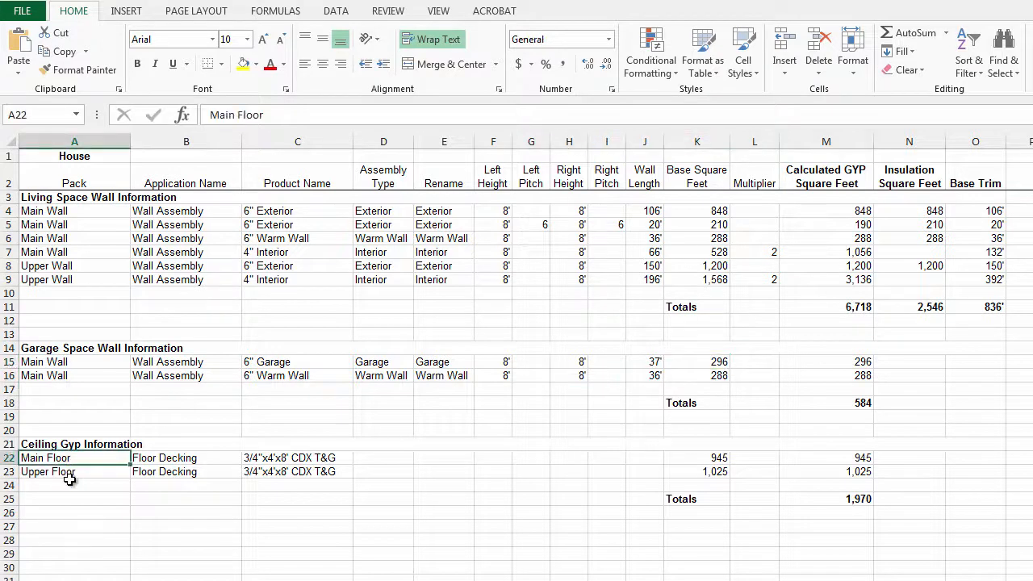
left_click(70, 479)
left_click(71, 473)
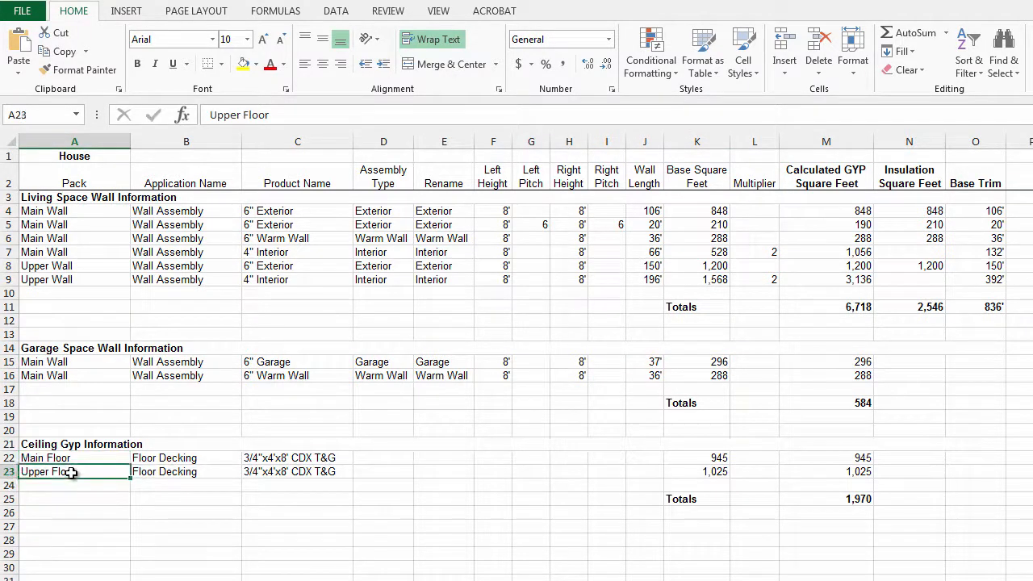
left_click(695, 473)
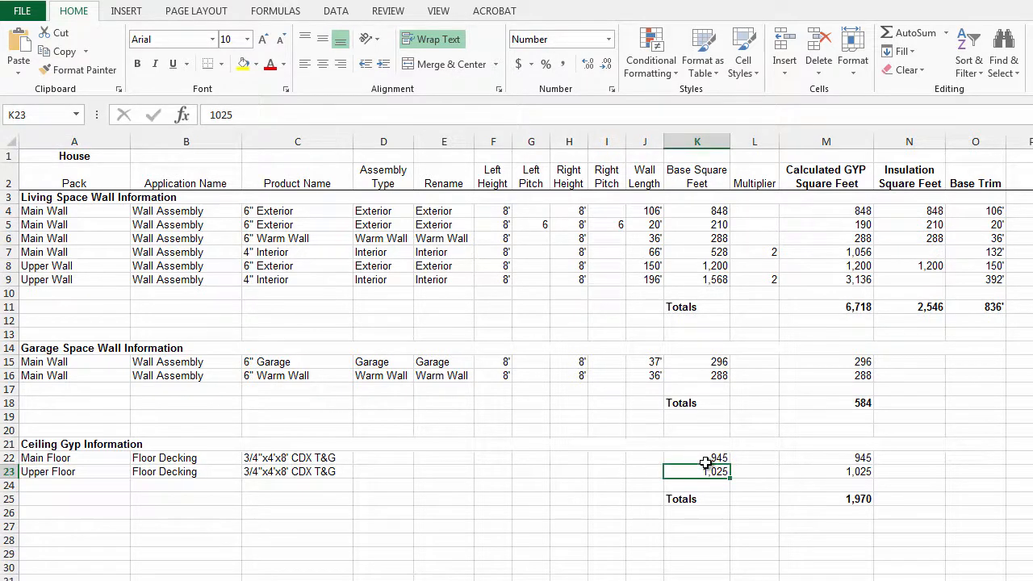
left_click(705, 462)
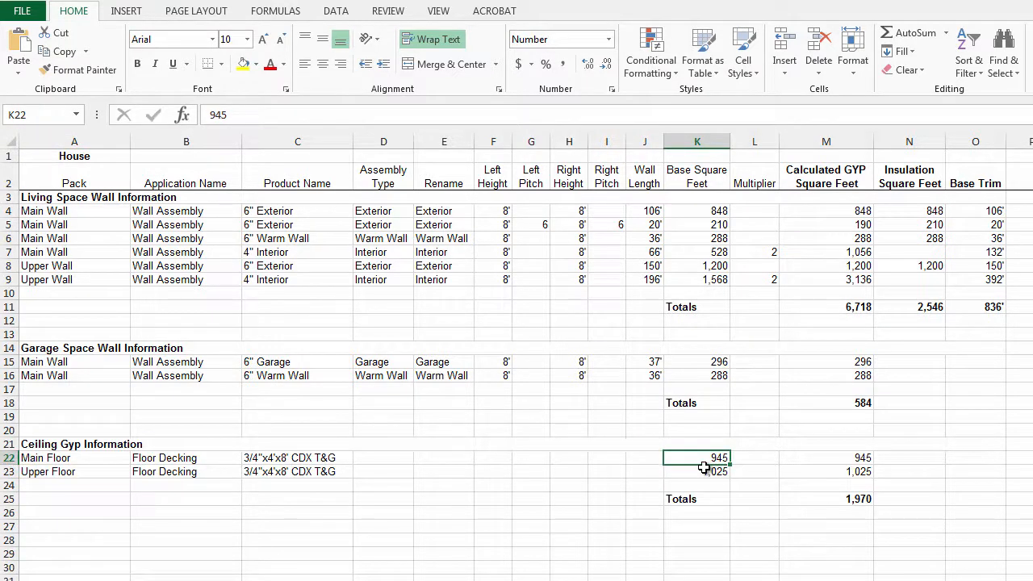